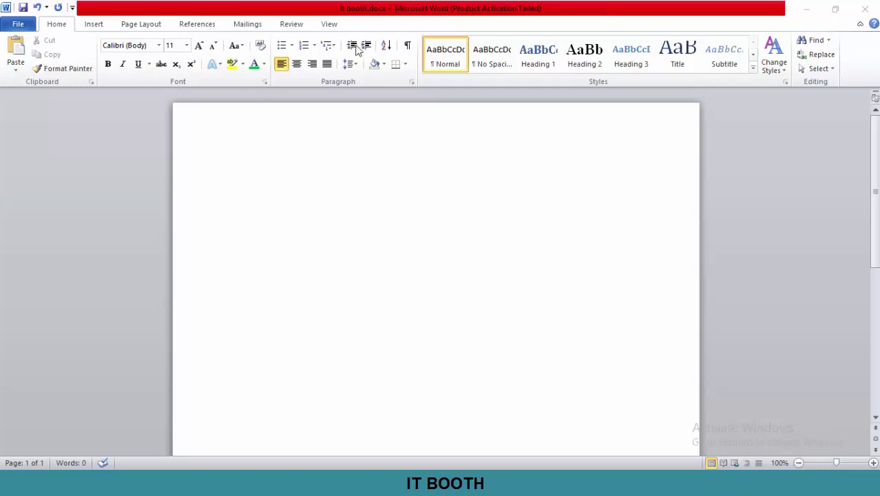
# Step: Start the blank page's first line with an asterisk (*) so it turns into a bullet
pyautogui.click(290, 190)
pyautogui.write('*')
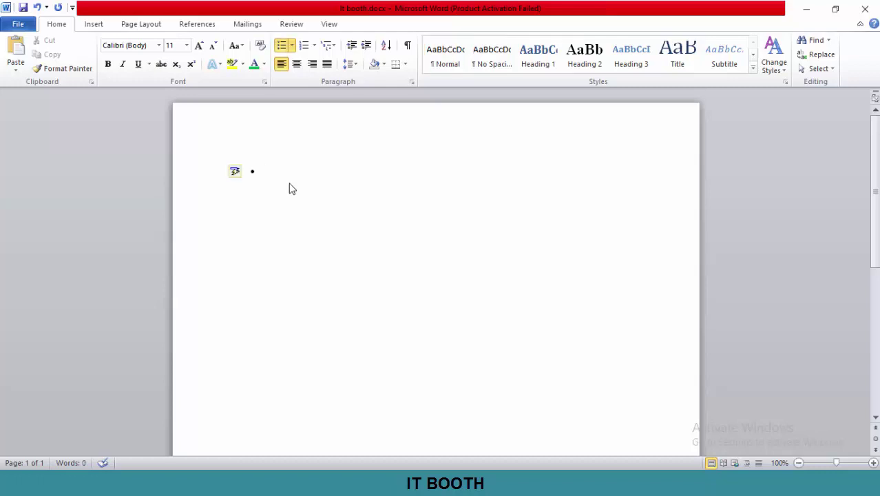
# Step: Enter bullets Hfhfhfhfh, Hhdh and gfdg, then type 1 on the line below
pyautogui.write('H')
pyautogui.write('fhfhfhfh')
pyautogui.press('Return')
pyautogui.write('H')
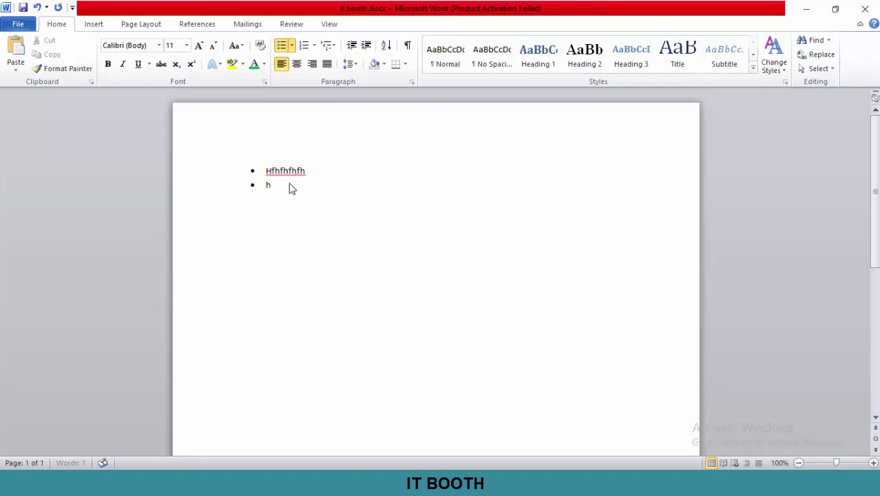
pyautogui.write('hdh')
pyautogui.press('Return')
pyautogui.write('gfdg')
pyautogui.press('Return')
pyautogui.press('Return')
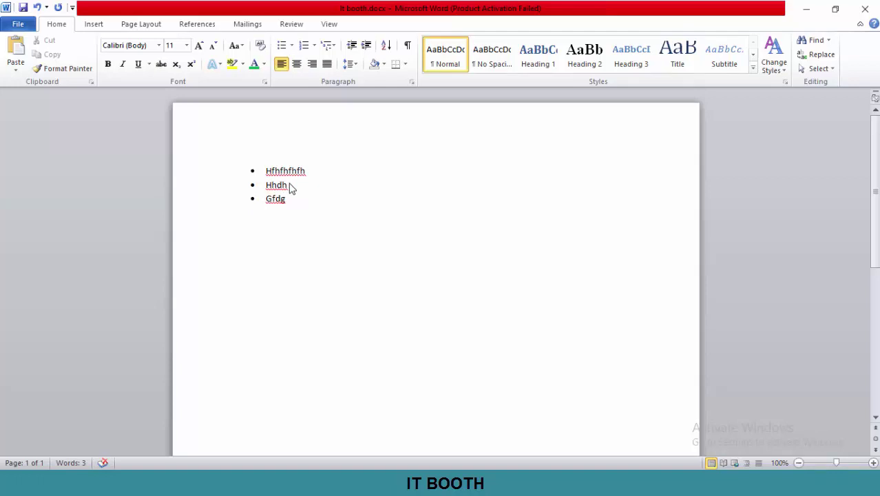
pyautogui.write('1')
# Step: Auto-number 1) with items Fhduff and hhdddj, then add the plain line 'hjddjdj' beneath
pyautogui.press('BackSpace')
pyautogui.write(')')
pyautogui.press('space')
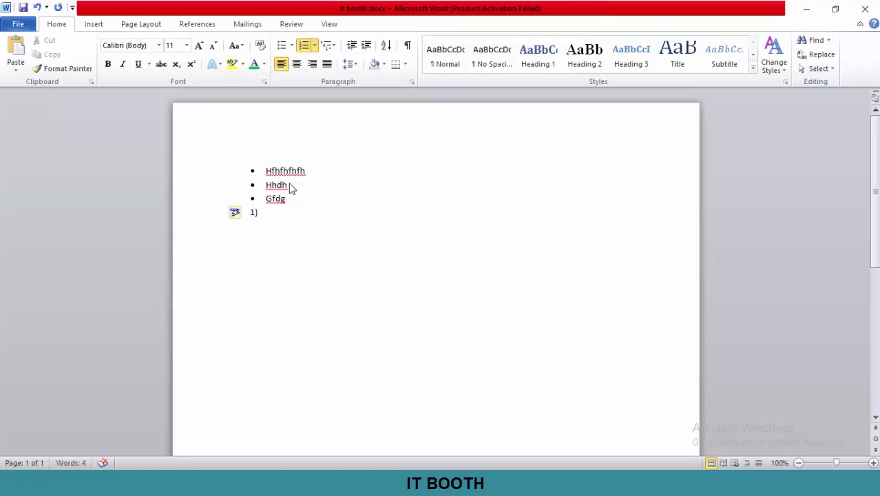
pyautogui.write('Fhduff')
pyautogui.press('Return')
pyautogui.write('hhdddj')
pyautogui.press('Return')
pyautogui.press('Return')
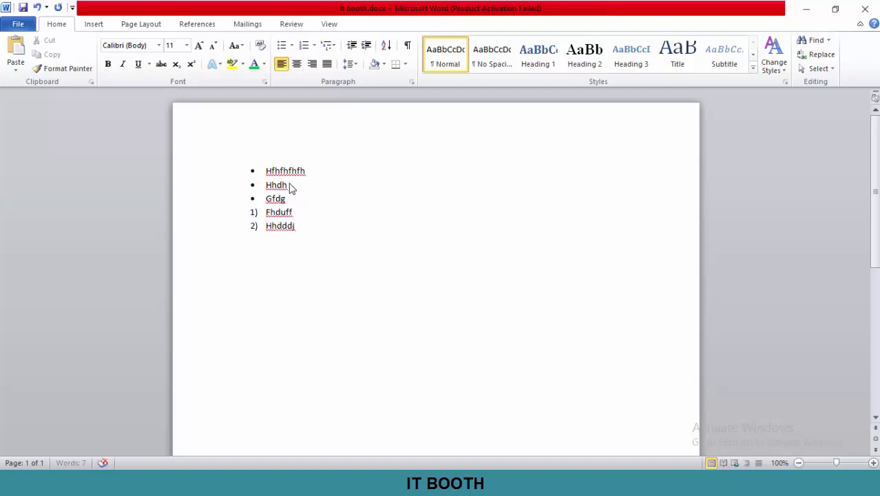
pyautogui.write('hjddjdj')
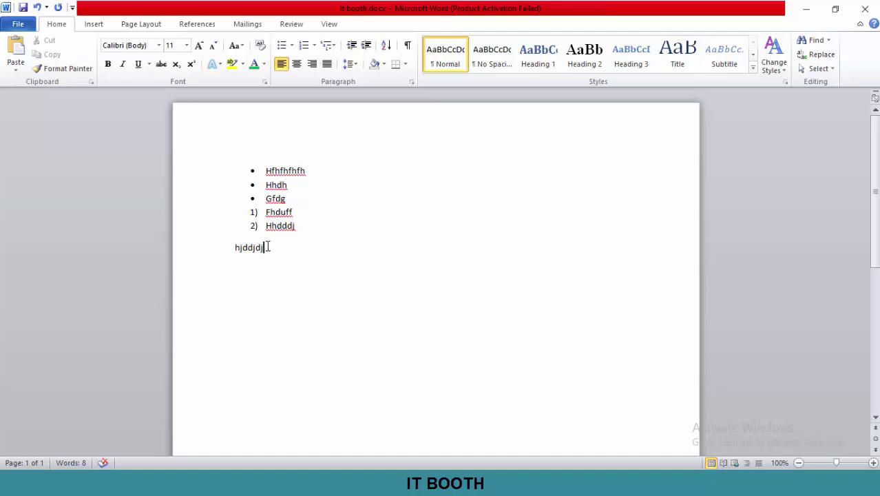
# Step: Delete the 'hjddjdj' line and type 1) in its place
pyautogui.moveTo(265, 248); pyautogui.dragTo(232, 246)
pyautogui.press('Delete')
pyautogui.write('1')
pyautogui.write(')')
# Step: Number items 1) Hfhfhfh and 2) Dghddhhd, then demote the third item to sub-level a
pyautogui.press('space')
pyautogui.write('H')
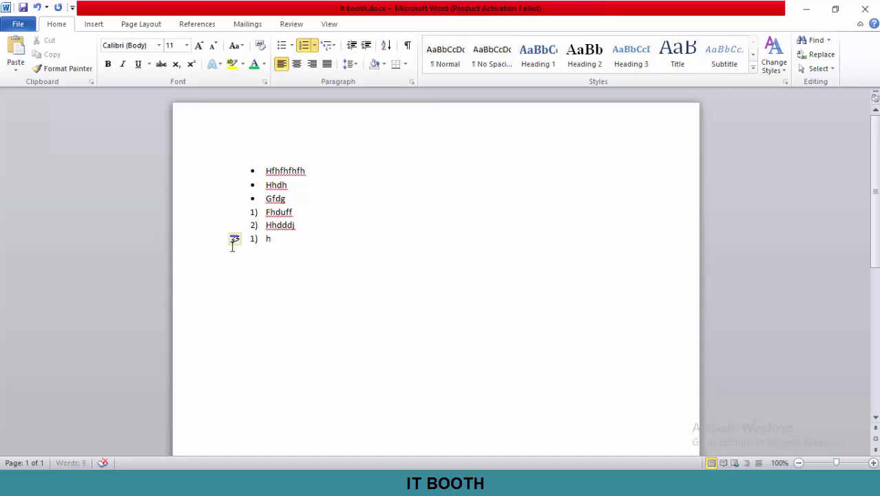
pyautogui.write('fhfhfh')
pyautogui.press('Return')
pyautogui.write('Dg')
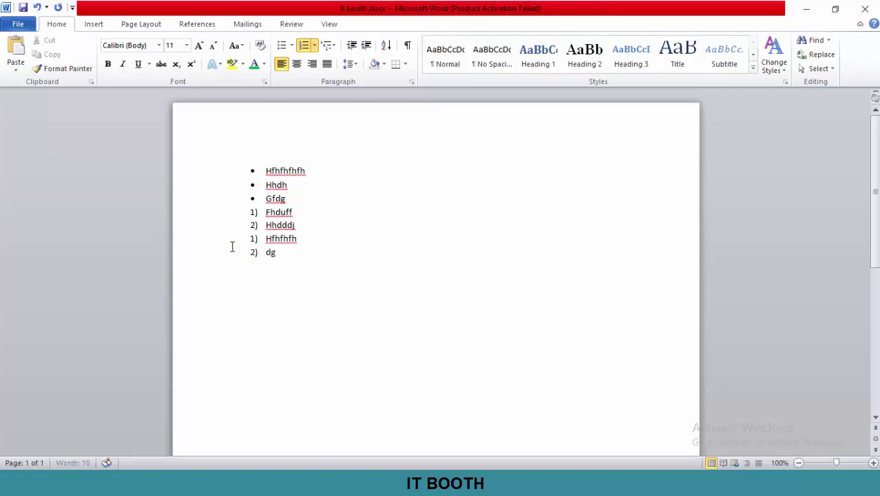
pyautogui.write('hddhhd')
pyautogui.press('Return')
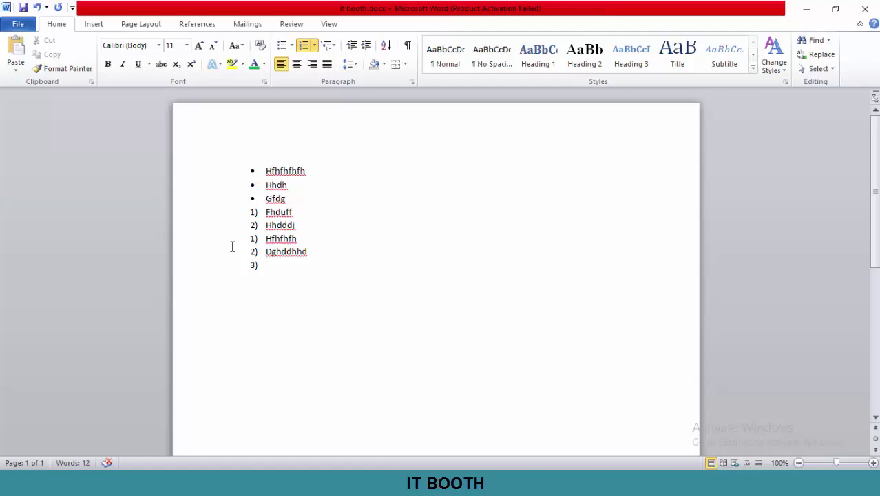
pyautogui.press('Tab')
# Step: Type Fuhhfh as sub-item a., then add an empty third-level item i. below it
pyautogui.write('F')
pyautogui.write('uhhfh')
pyautogui.press('Return')
pyautogui.press('Tab')
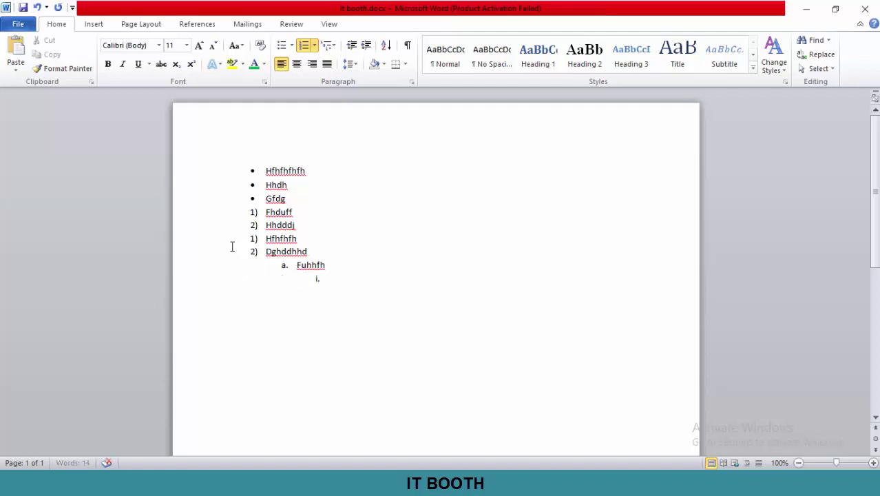